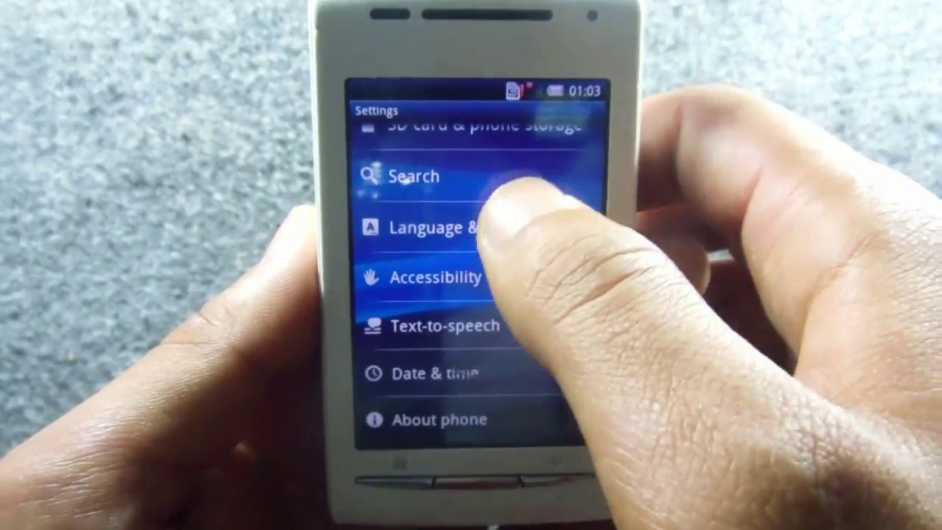
Allow installation of non-Market applications from unknown sources in the phone's application settings, accepting the security warning
drag(519, 197, 486, 365)
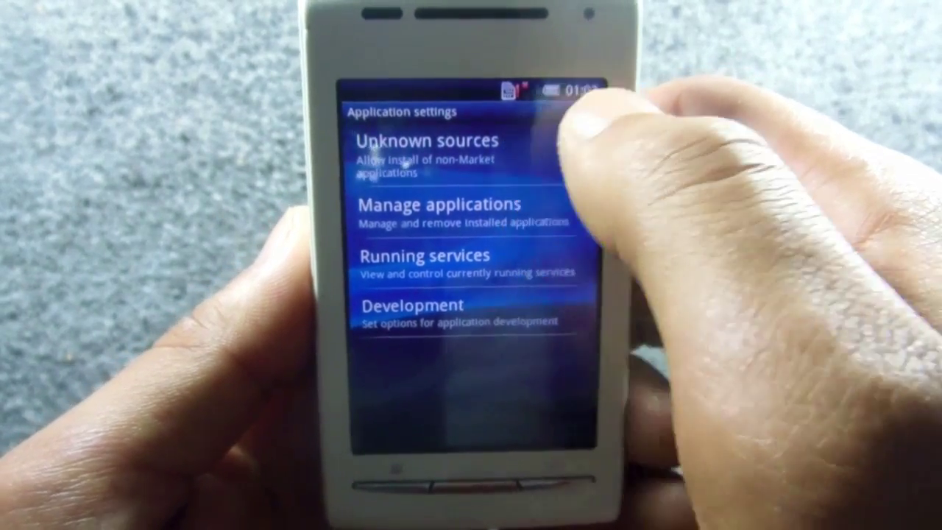
click(571, 151)
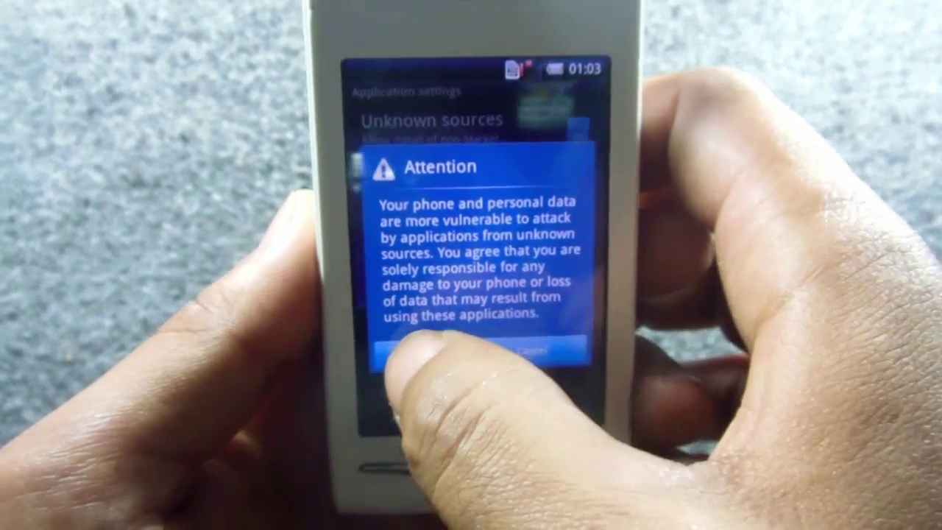
click(416, 361)
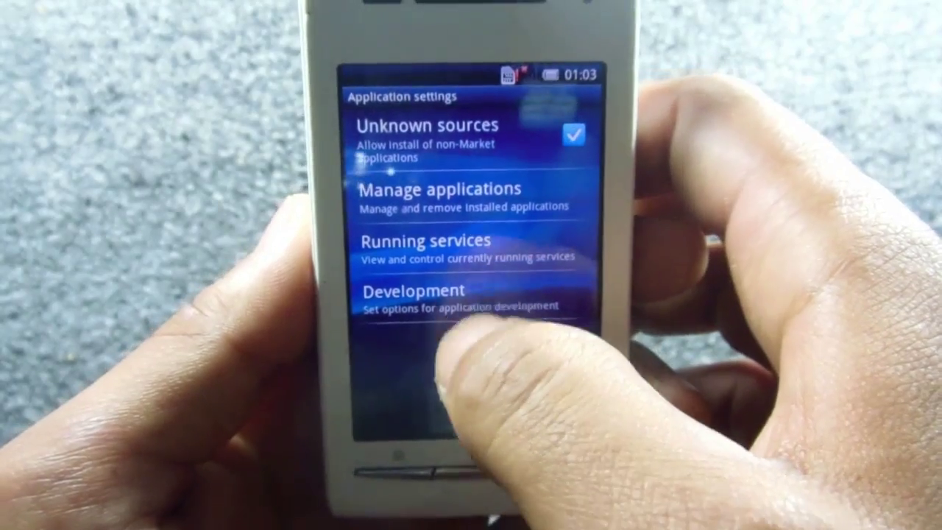
Enable USB debugging in the phone's development settings, confirm it and leave the settings
click(420, 283)
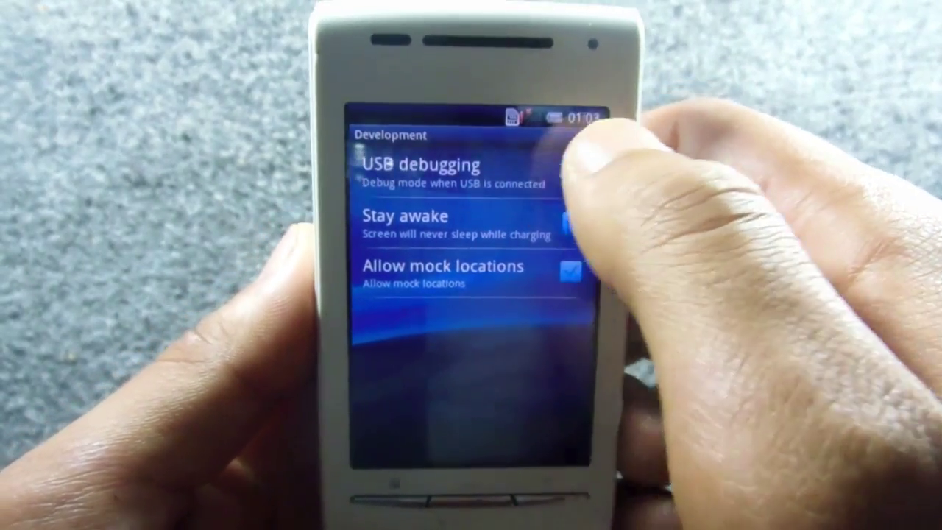
click(566, 154)
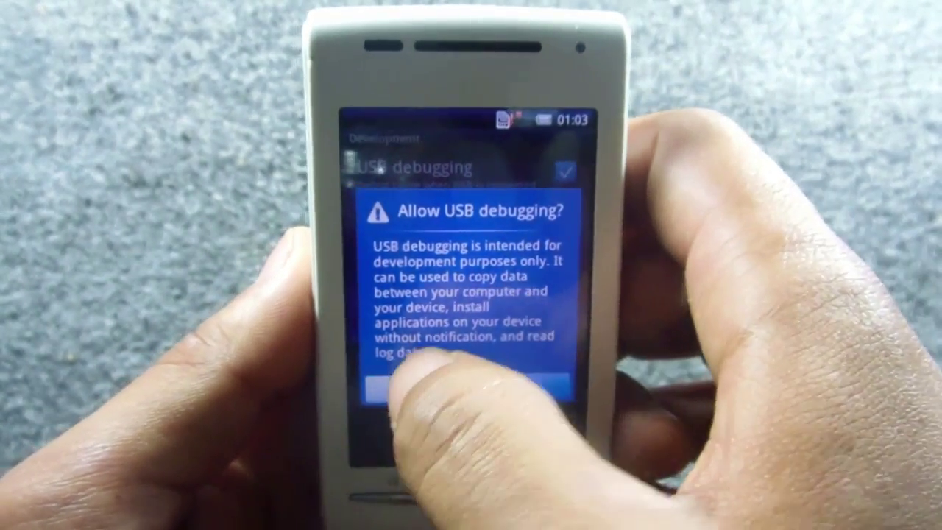
click(411, 391)
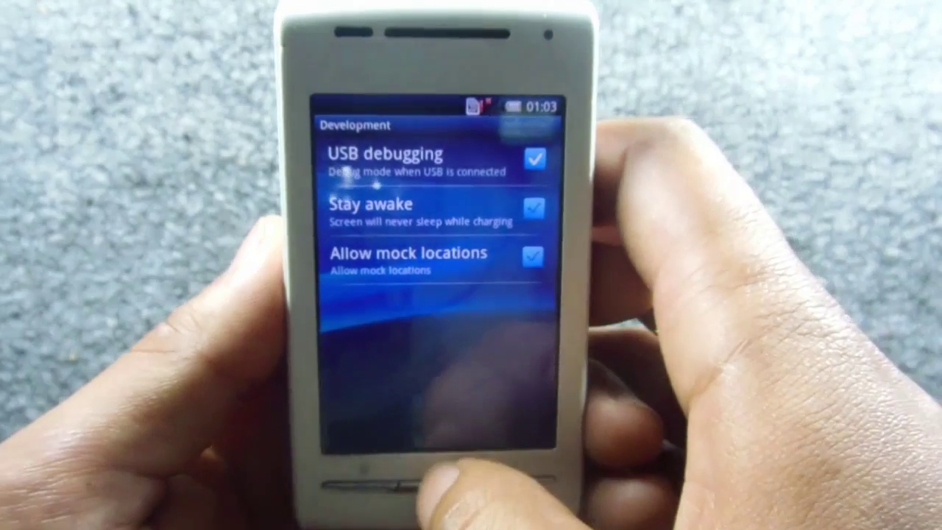
click(440, 499)
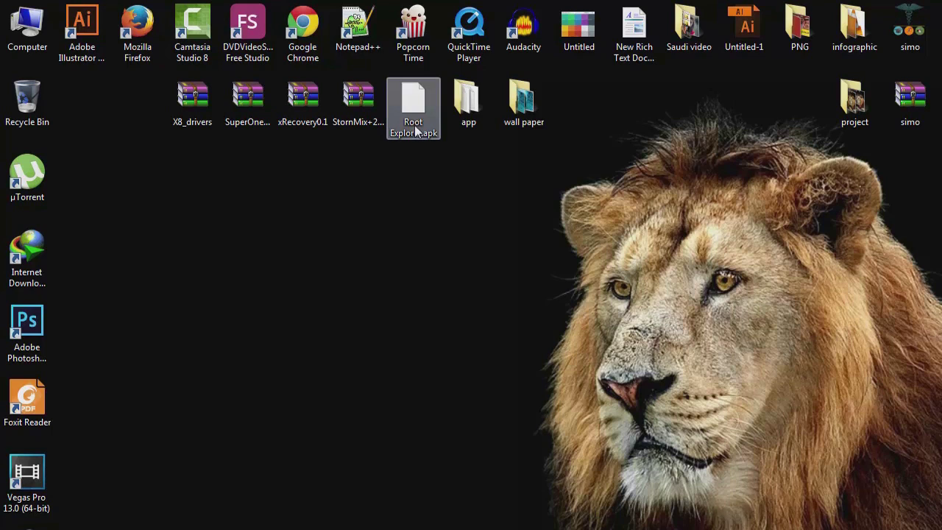
Review the required desktop files: the StornMix, xRecovery0.1, SuperOneClick_2 and X8_drivers archives and Root Explorer.apk
click(358, 108)
click(305, 106)
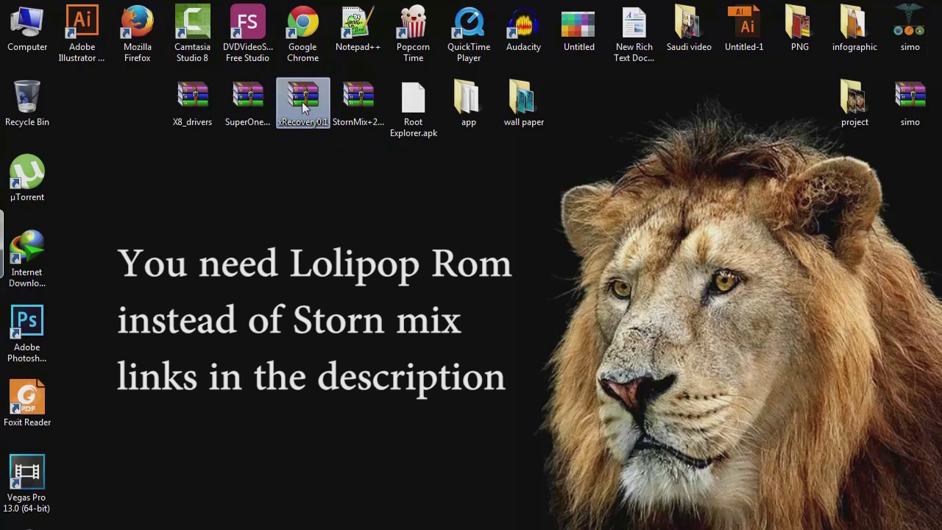
click(236, 108)
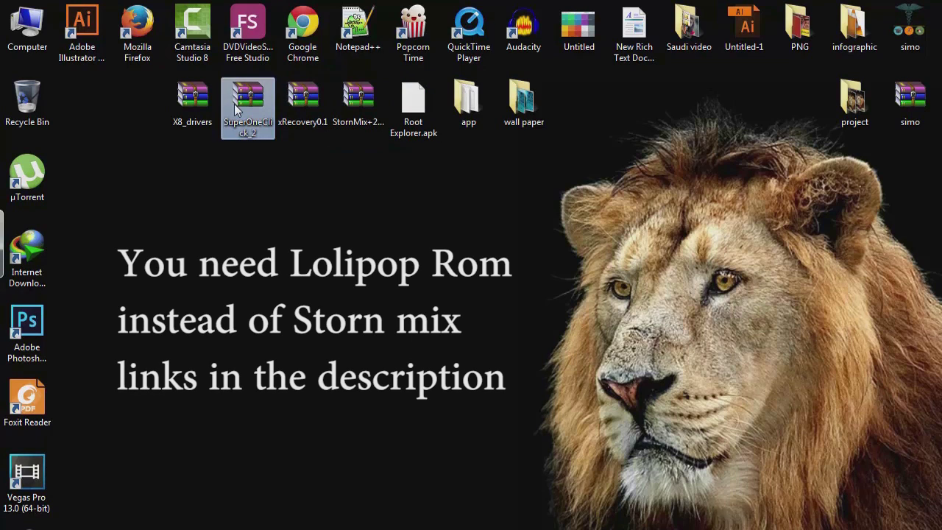
click(183, 103)
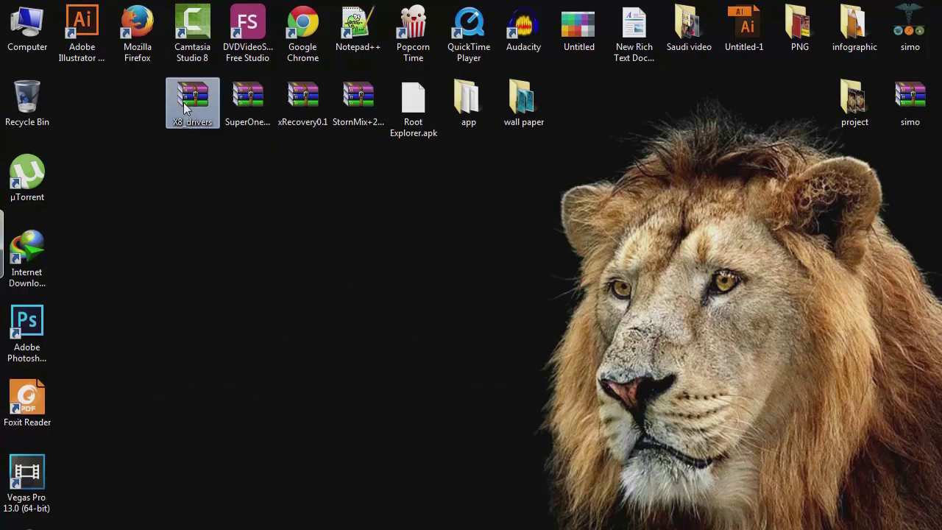
drag(423, 172, 135, 95)
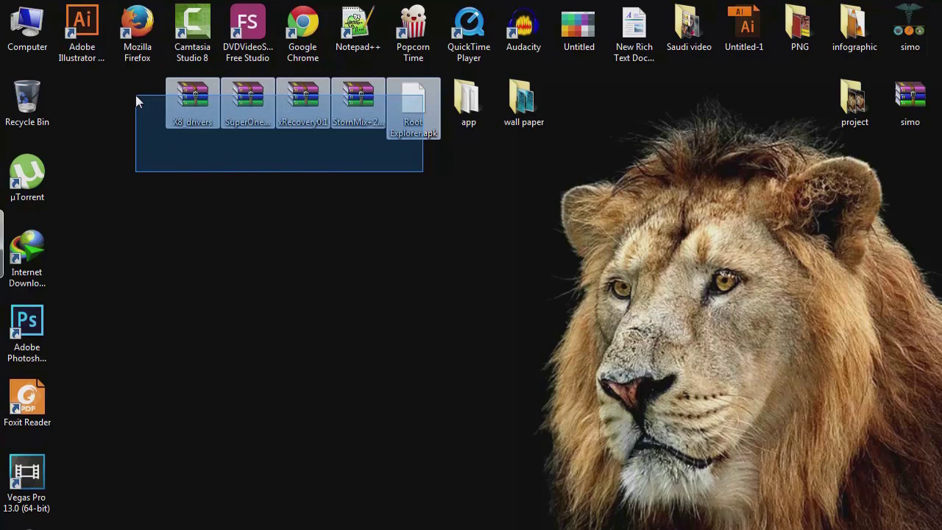
drag(136, 95, 135, 95)
click(203, 199)
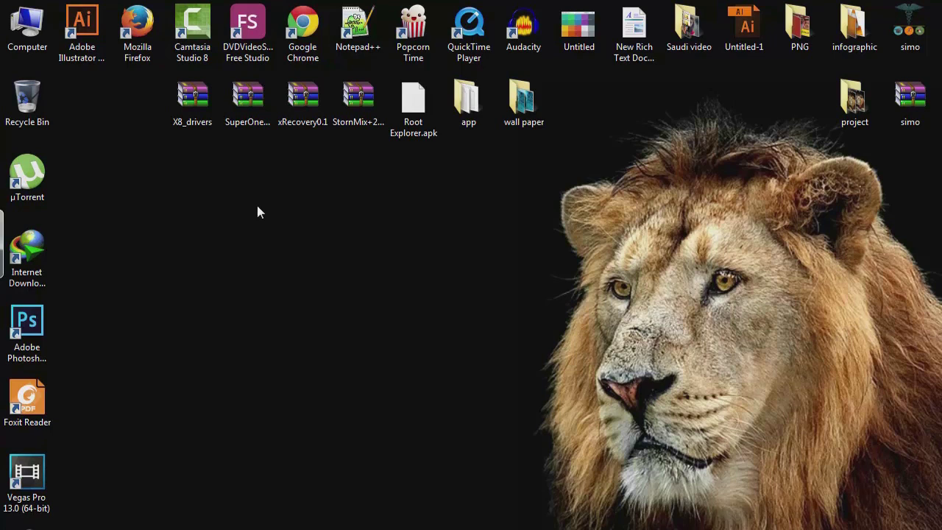
Open the computer's Devices and Printers overview from Hardware and Sound in Control Panel
key(super)
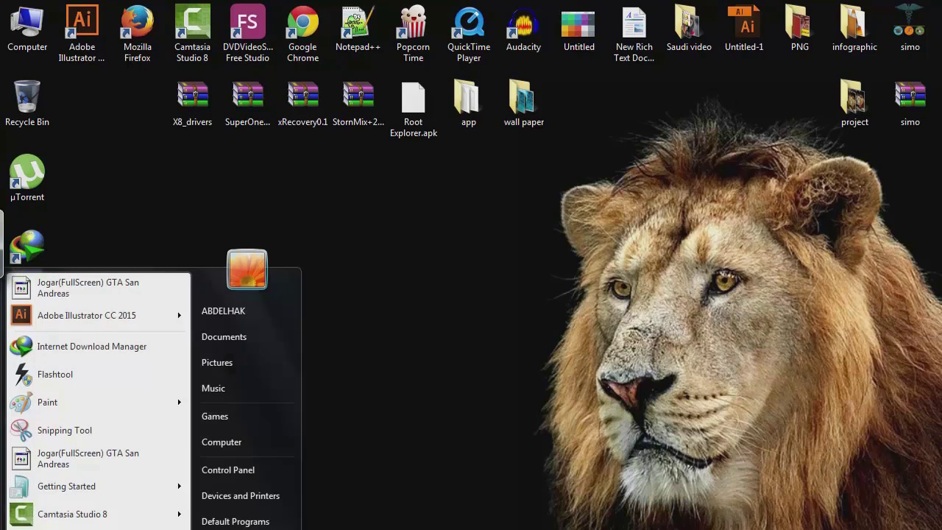
click(228, 469)
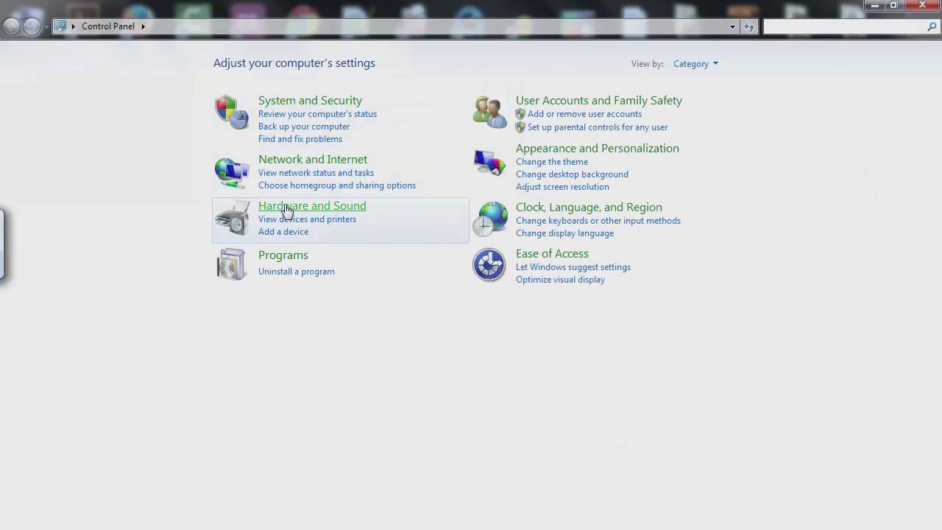
click(287, 210)
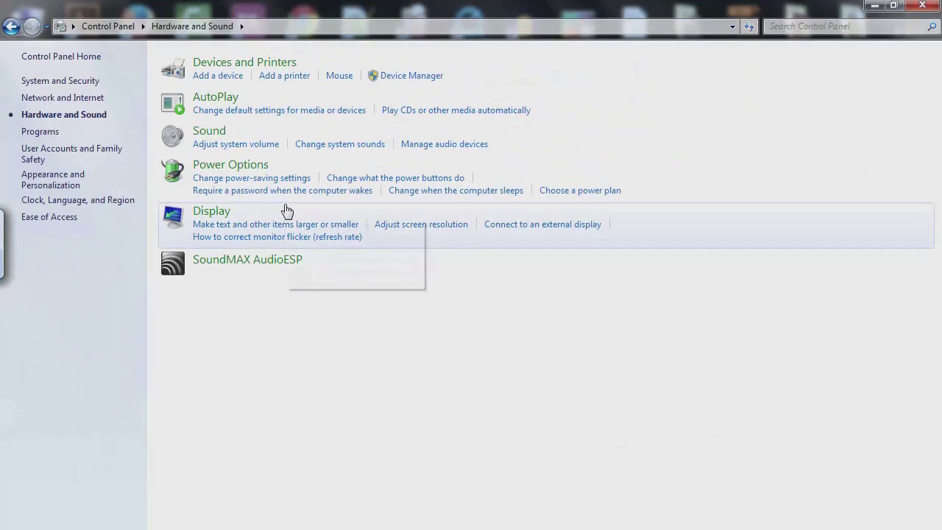
click(212, 63)
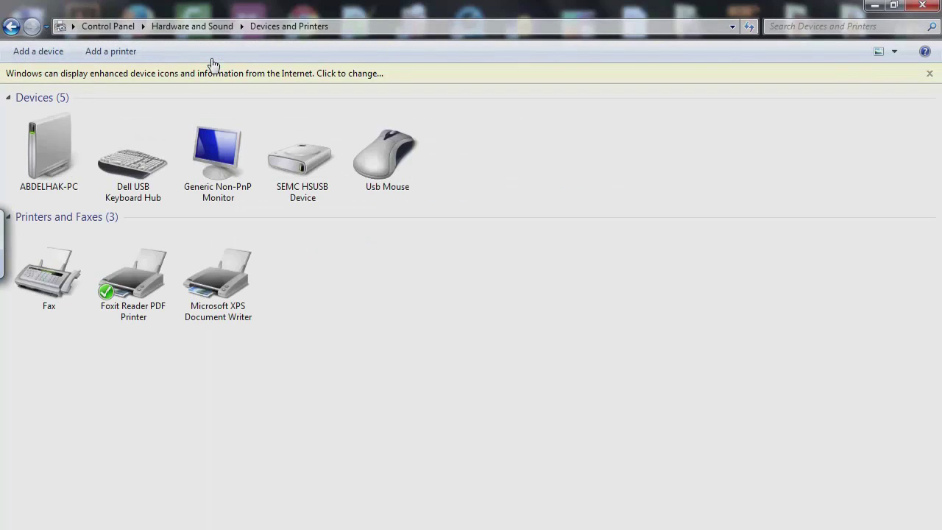
Start a driver software update for the H:\ hardware function of the SEMC HSUSB Device
click(305, 181)
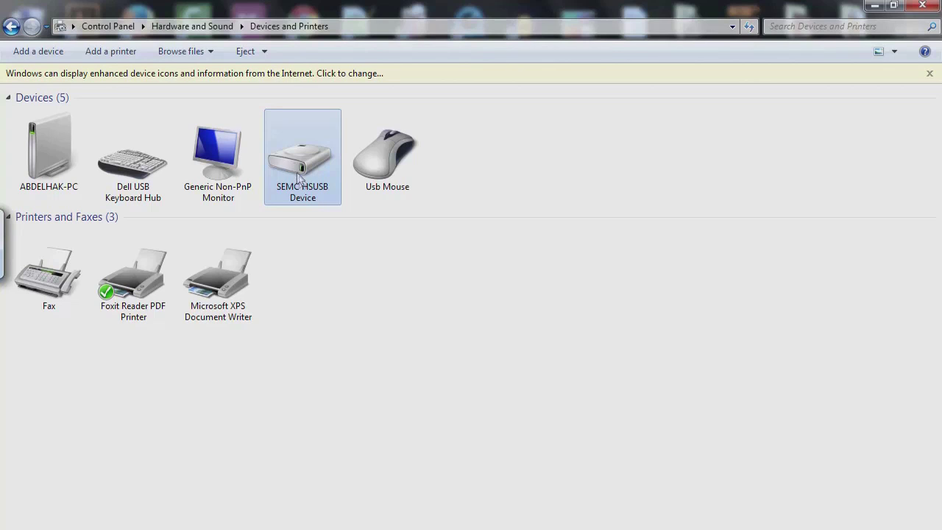
right_click(294, 160)
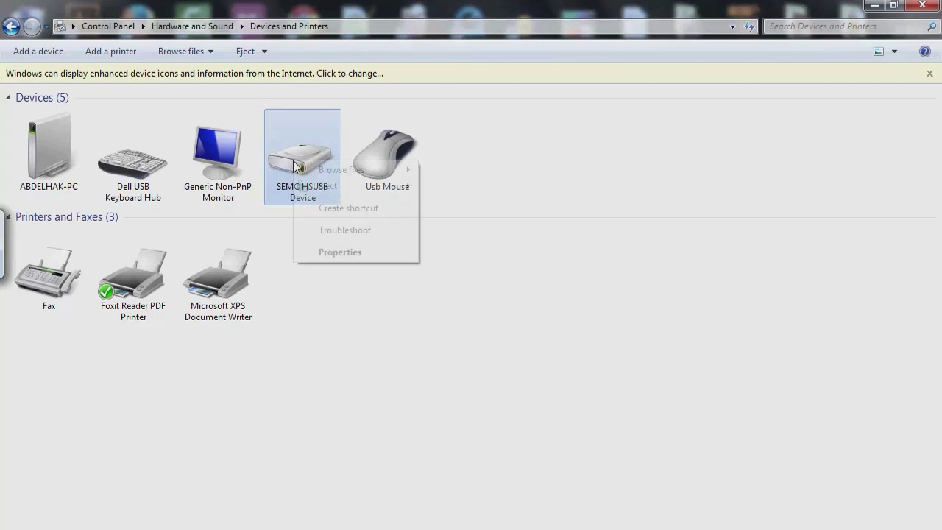
click(339, 253)
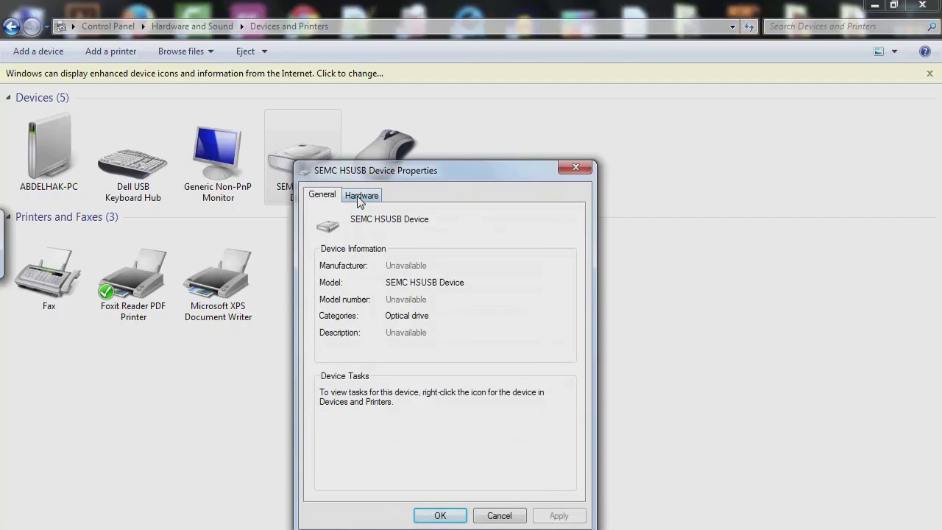
click(360, 200)
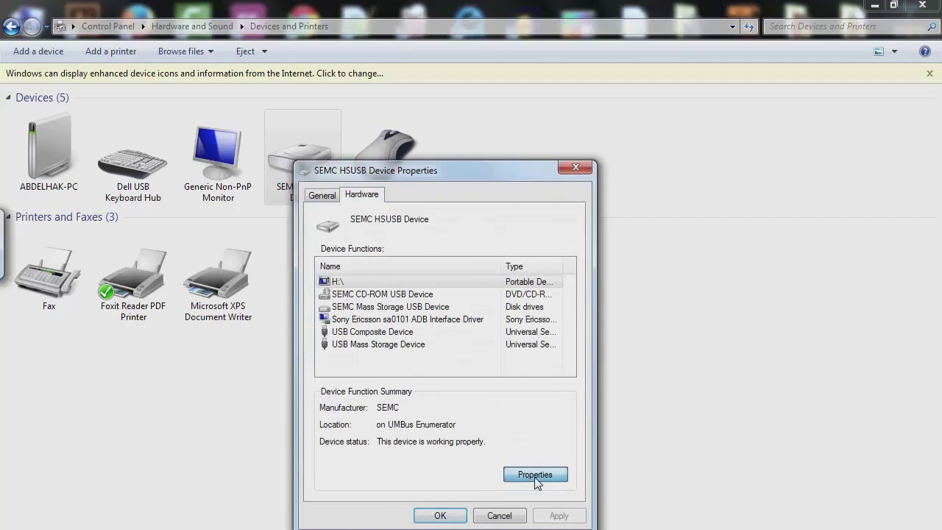
click(535, 477)
click(407, 508)
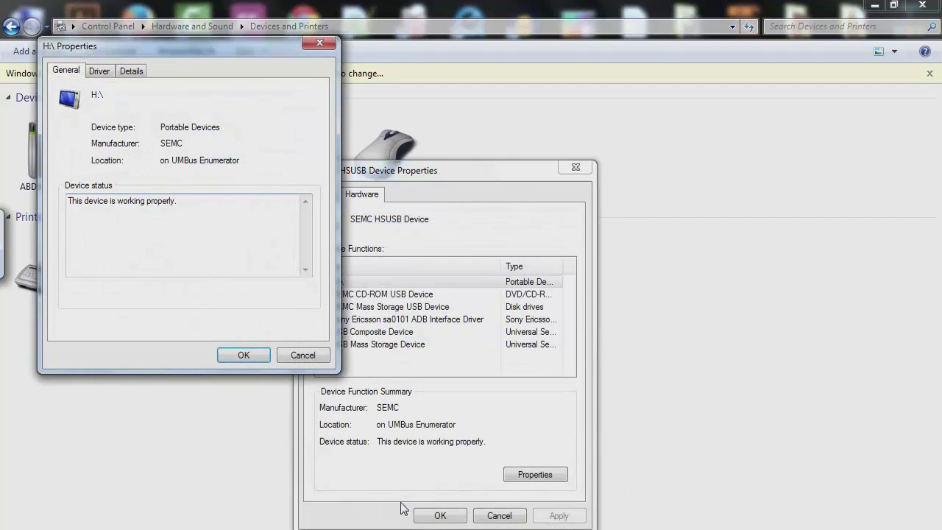
click(100, 72)
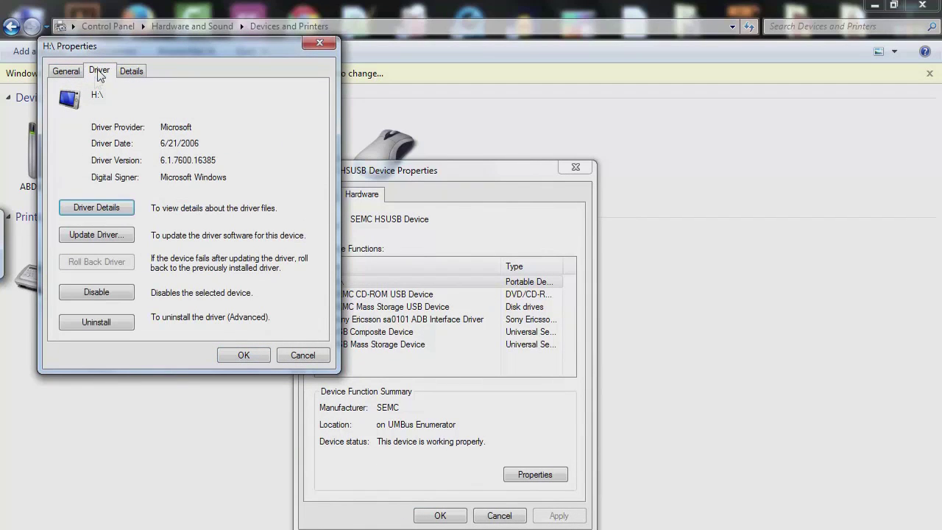
click(103, 236)
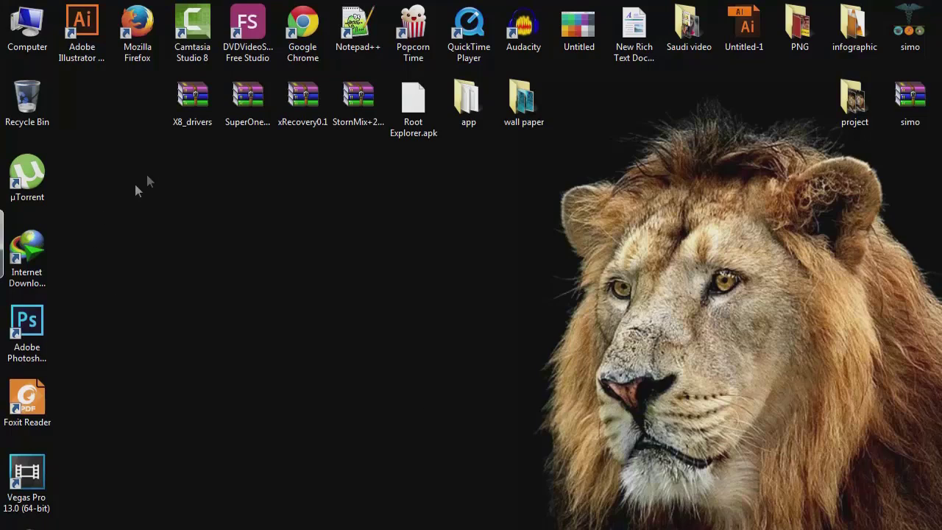
Extract the X8_drivers archive on the desktop into its own X8_drivers folder
right_click(187, 117)
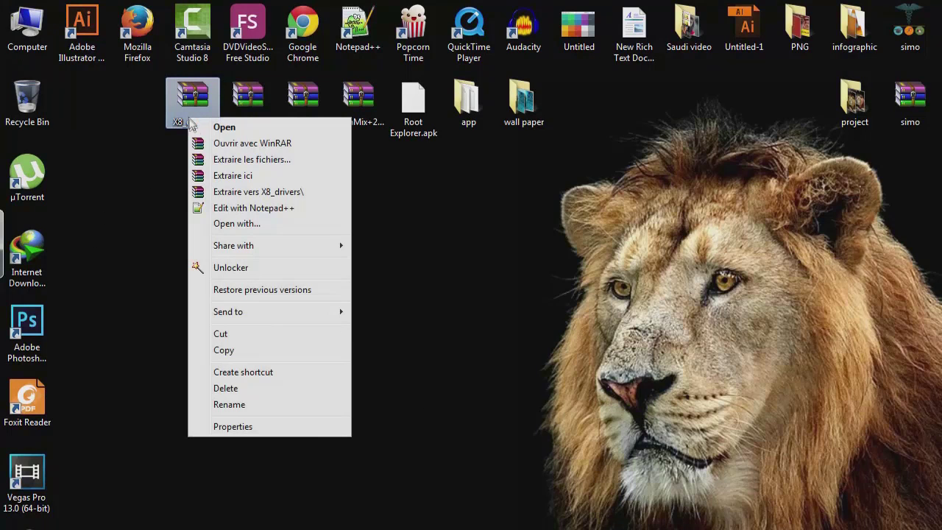
click(230, 193)
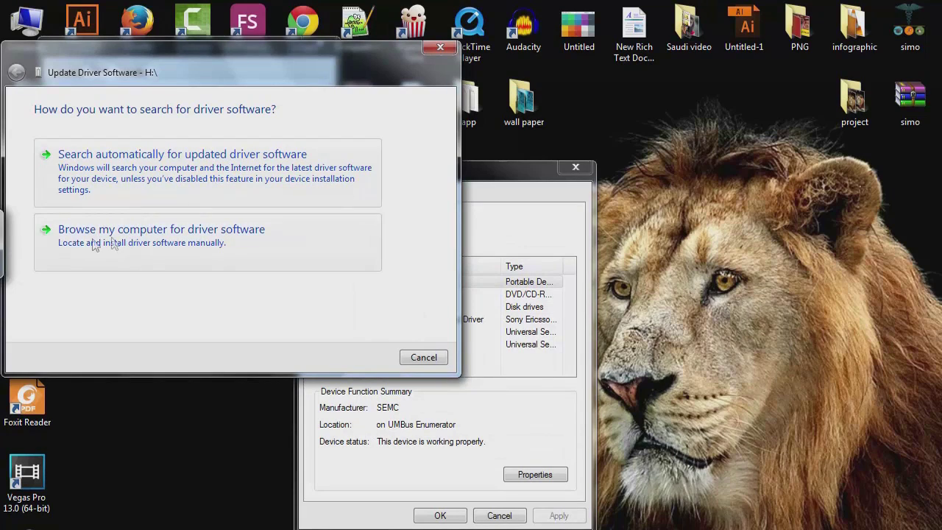
Choose a manual driver search and set its location to the SEMC_Signed folder inside Desktop\X8_drivers\X8_drivers
click(206, 241)
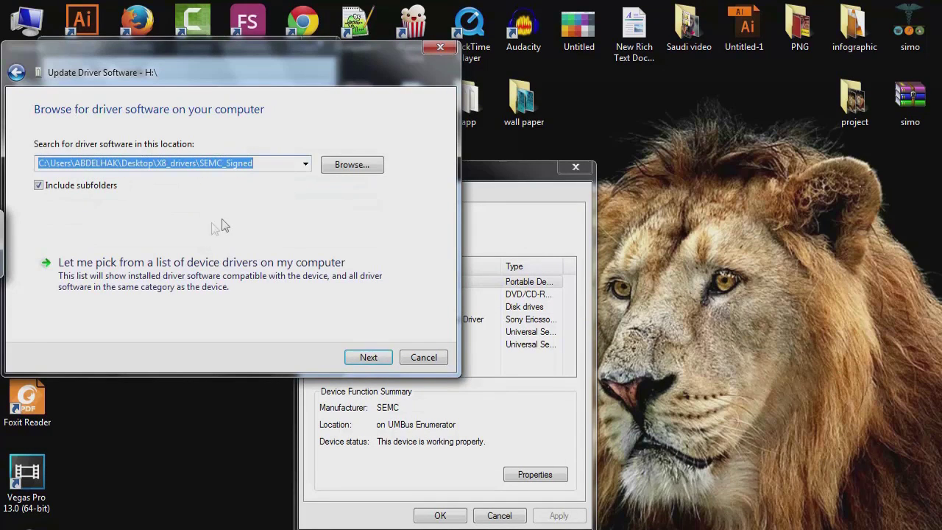
click(340, 169)
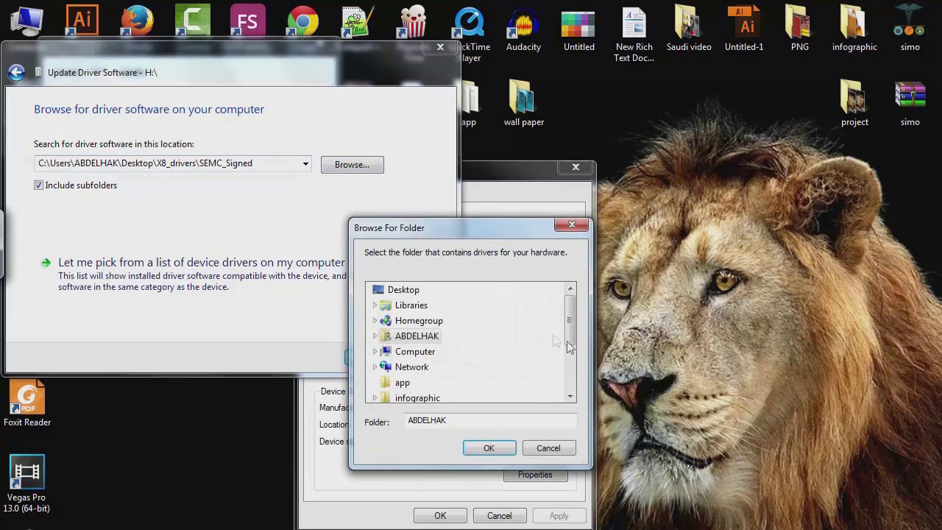
drag(569, 335, 569, 380)
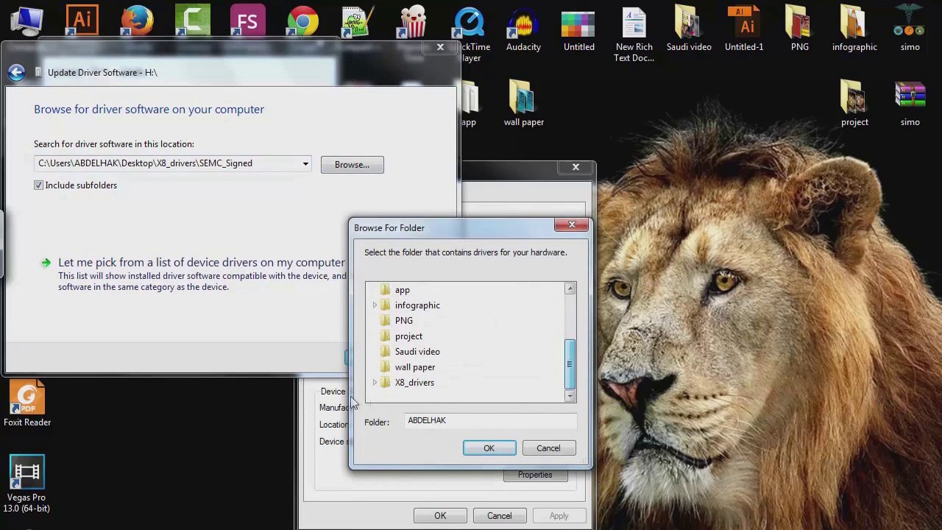
click(410, 384)
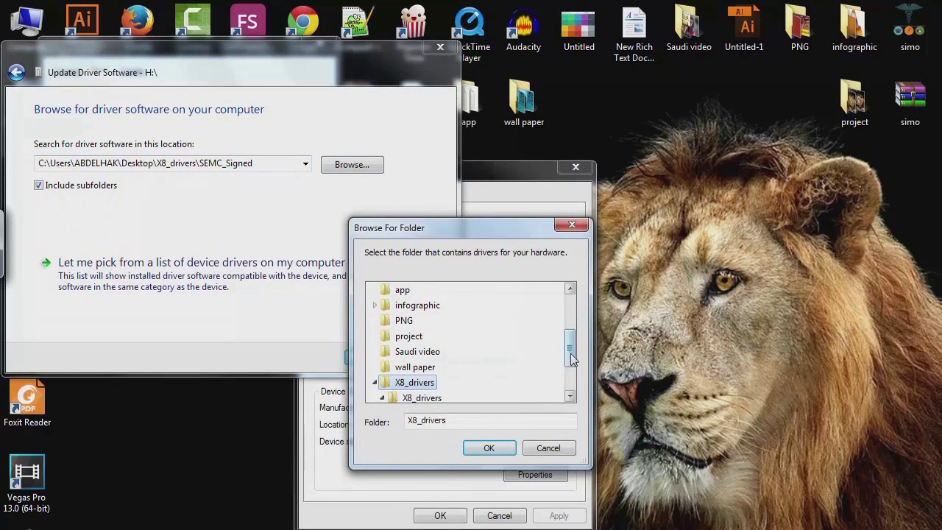
click(418, 367)
click(430, 383)
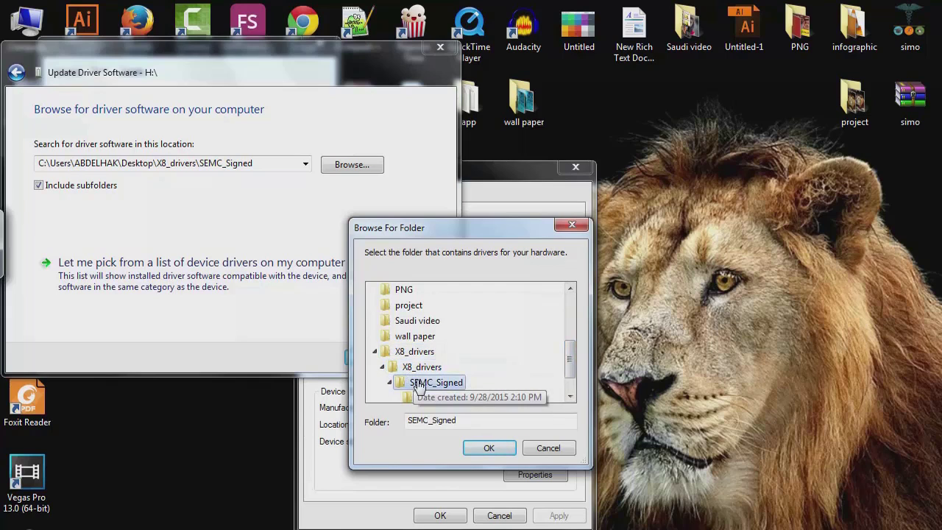
drag(575, 363, 572, 379)
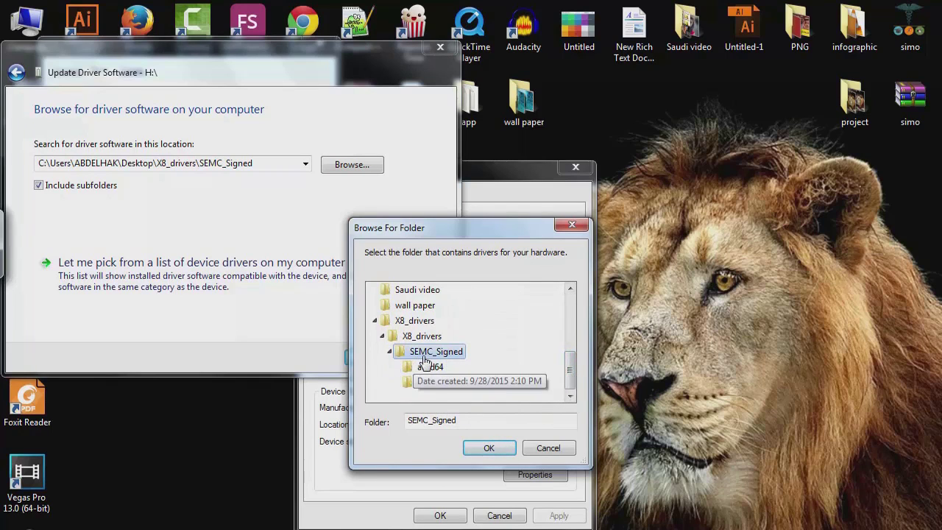
click(488, 448)
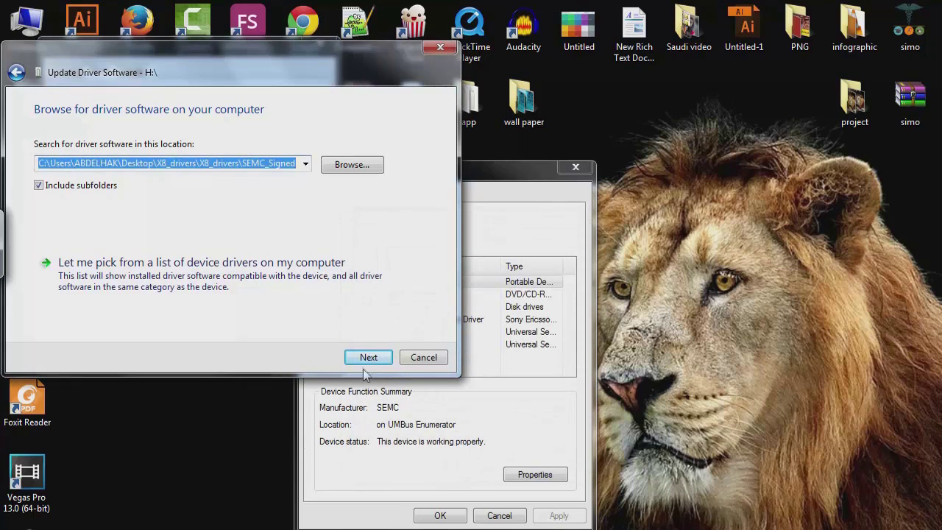
Run the driver update from the chosen folder, close the wizard and both device property windows, and select the extracted X8_drivers folder
click(366, 358)
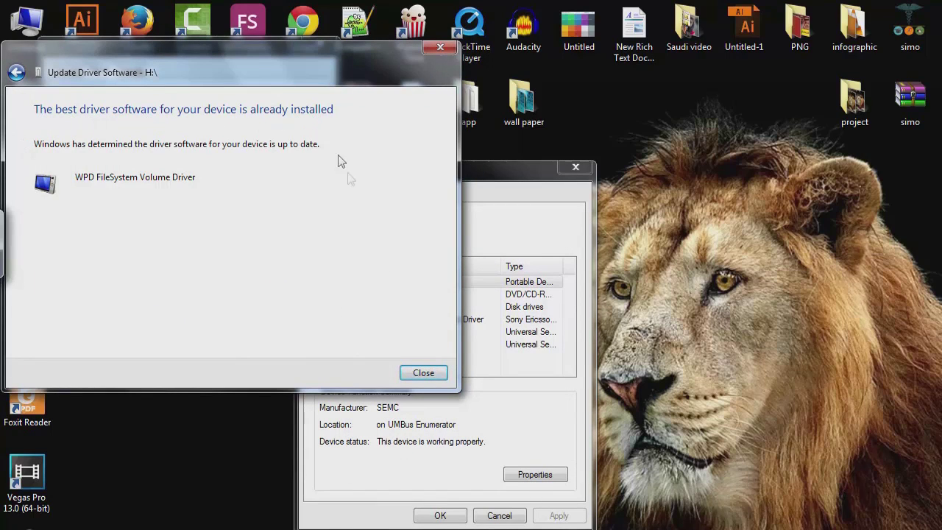
click(423, 373)
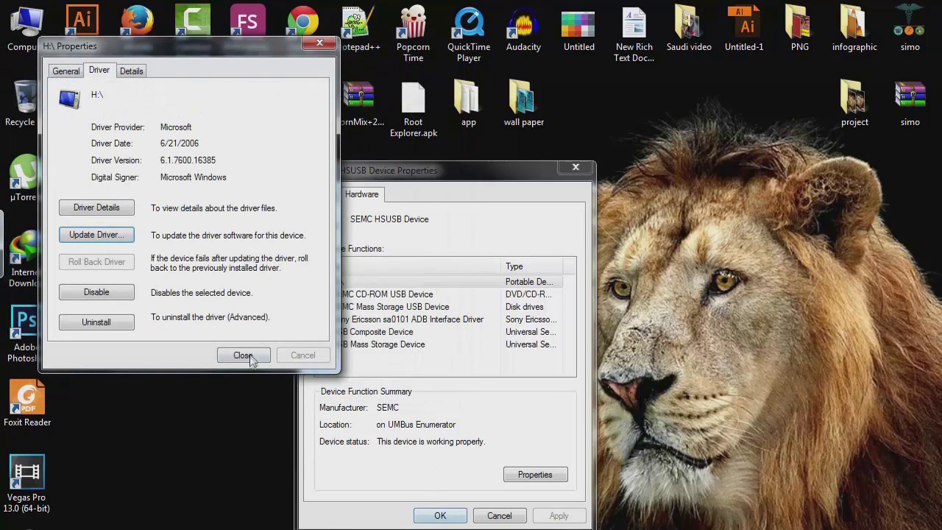
click(249, 352)
click(453, 516)
drag(159, 163, 77, 109)
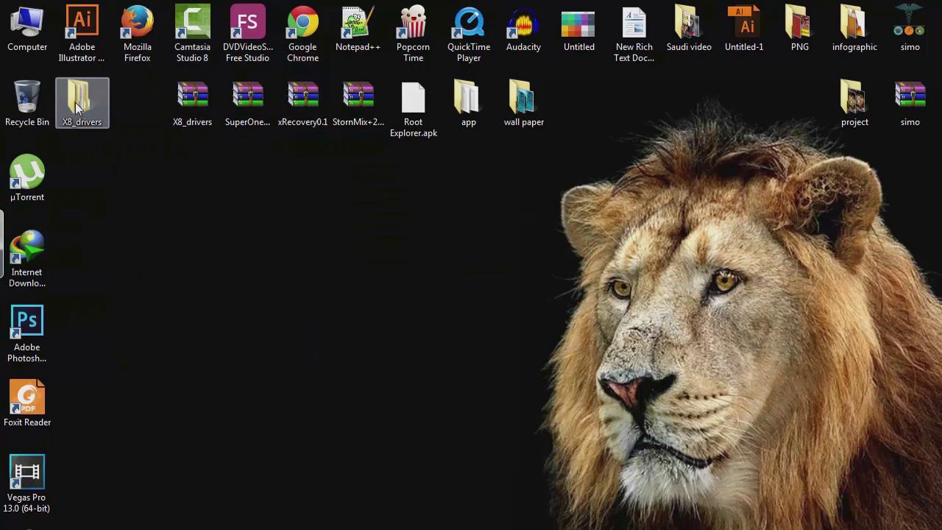
Permanently delete the extracted X8_drivers folder and extract the SuperOneClick_2 archive into its own folder on the desktop
key(shift+Delete)
key(Return)
right_click(243, 98)
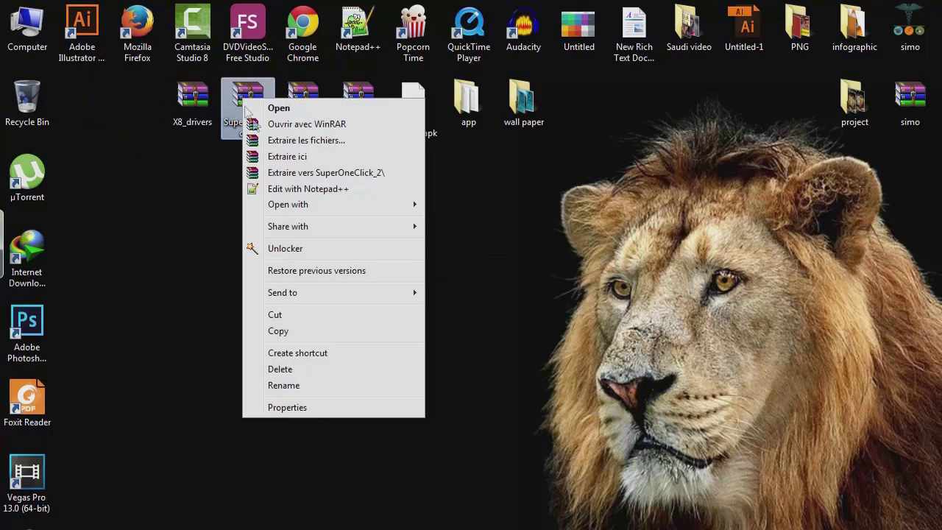
click(279, 172)
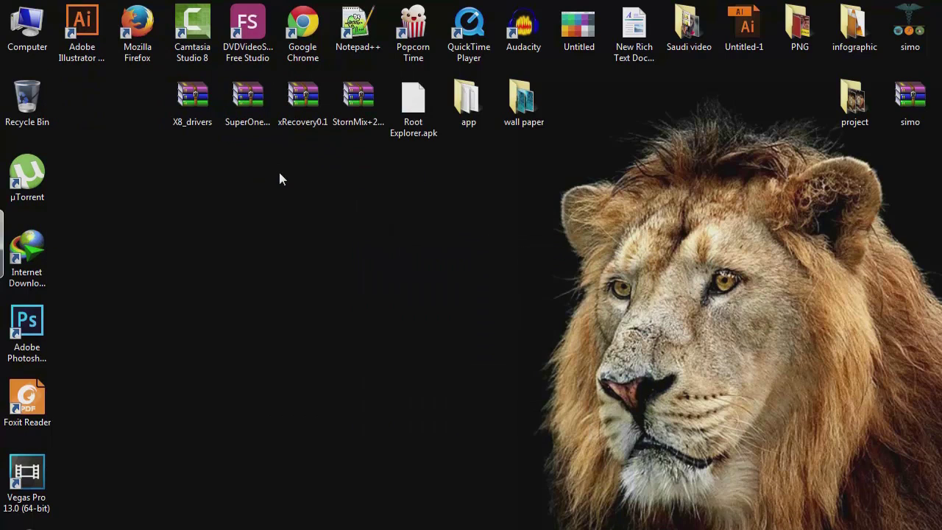
Run SuperOneClick as administrator from the extracted SuperOneClick_2 folder, root the phone with it, and decline the donation
double_click(80, 107)
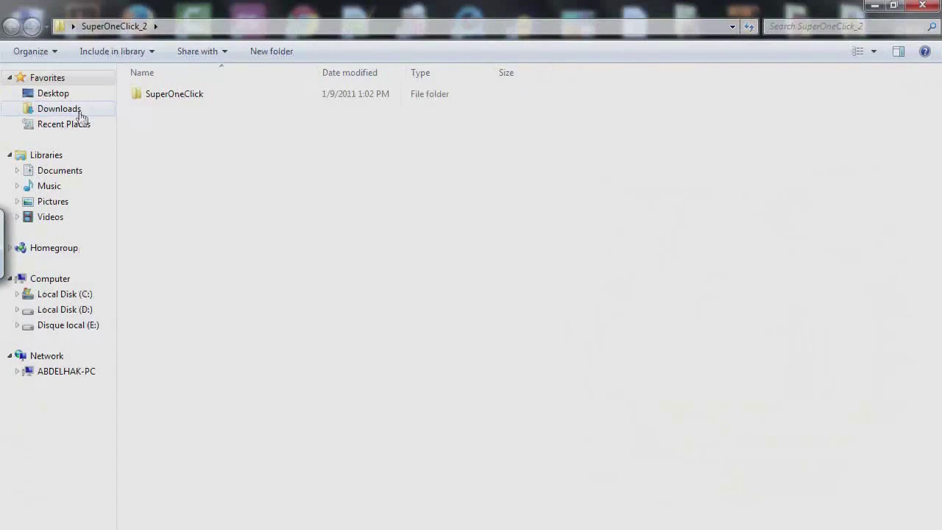
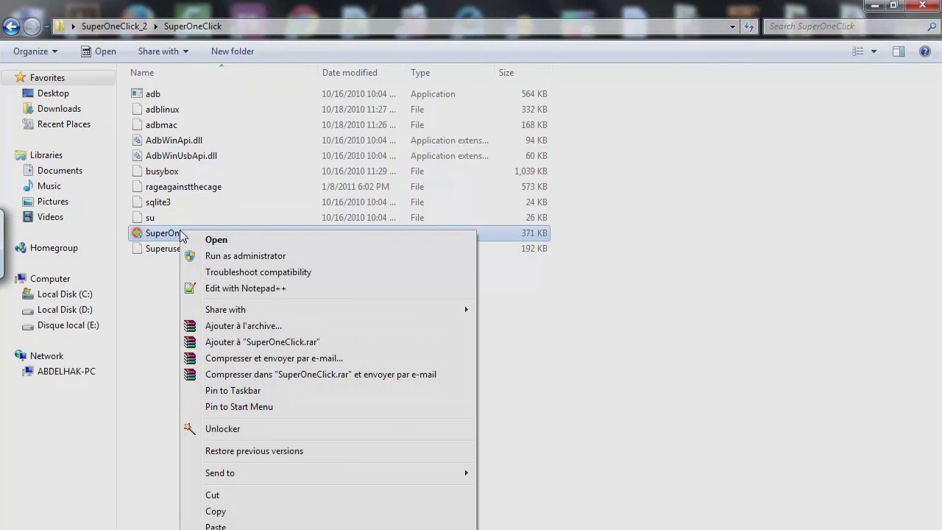
click(209, 258)
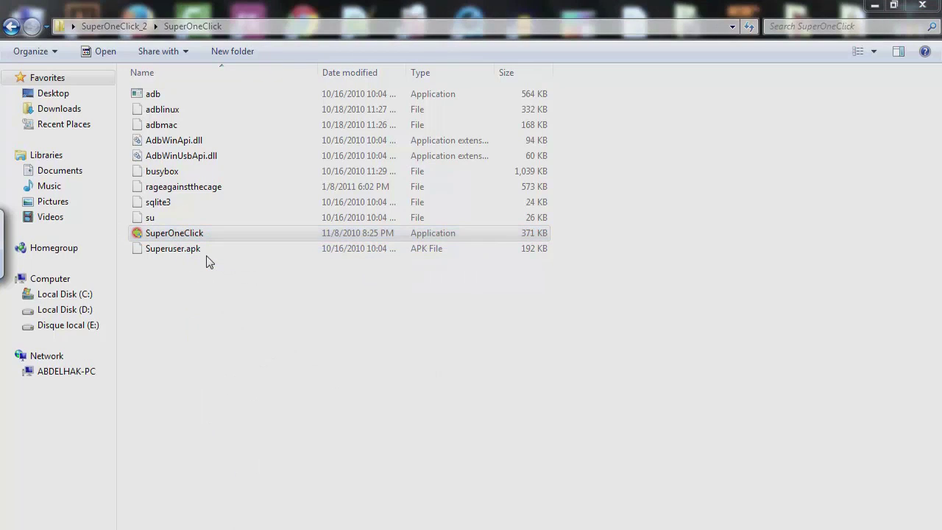
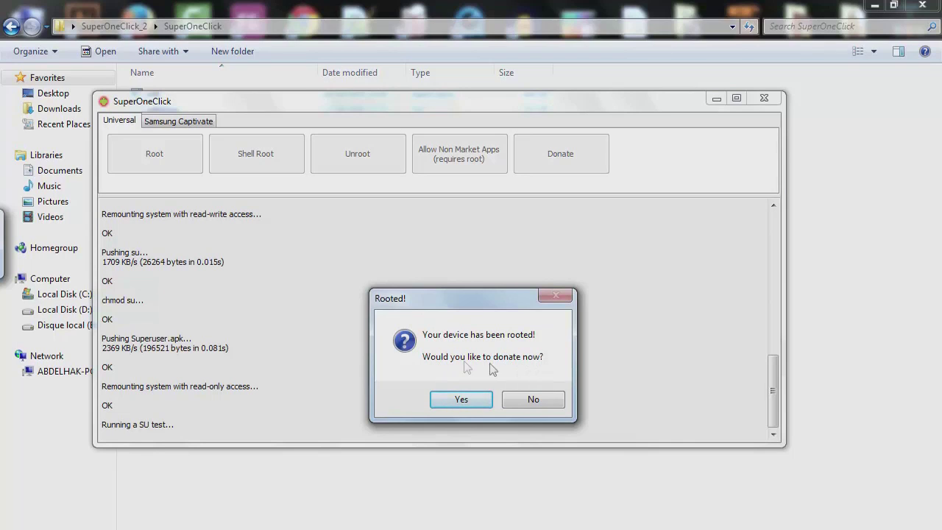
click(533, 399)
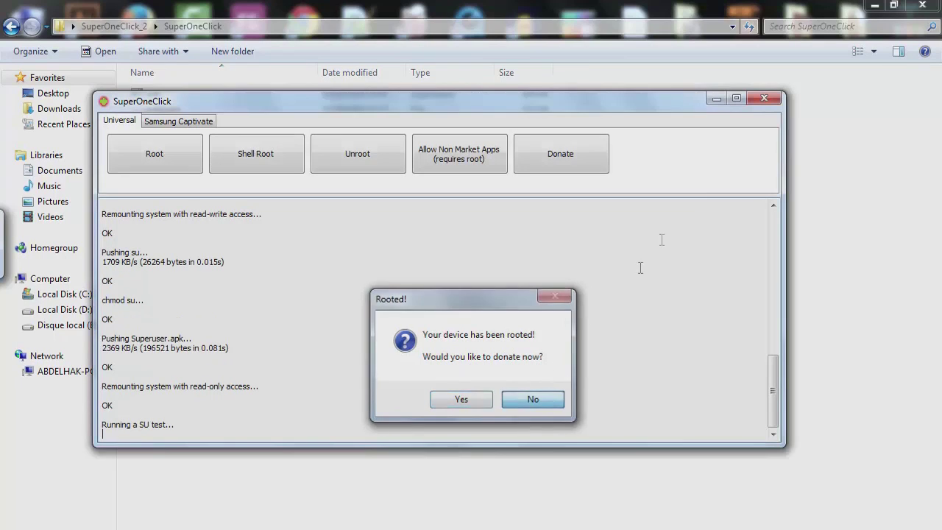
Close SuperOneClick and its folder window, and permanently delete the extracted SuperOneClick_2 folder from the desktop
click(765, 98)
key(alt+F4)
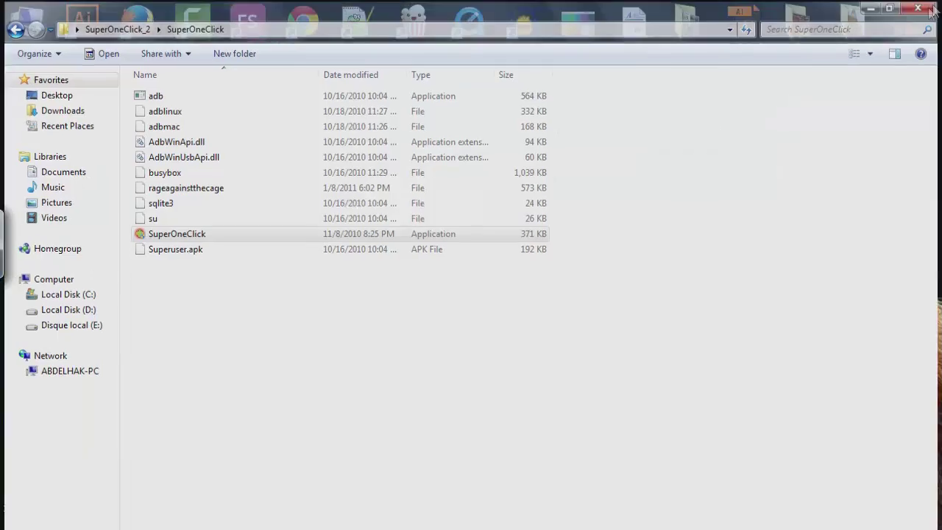
drag(115, 180, 74, 95)
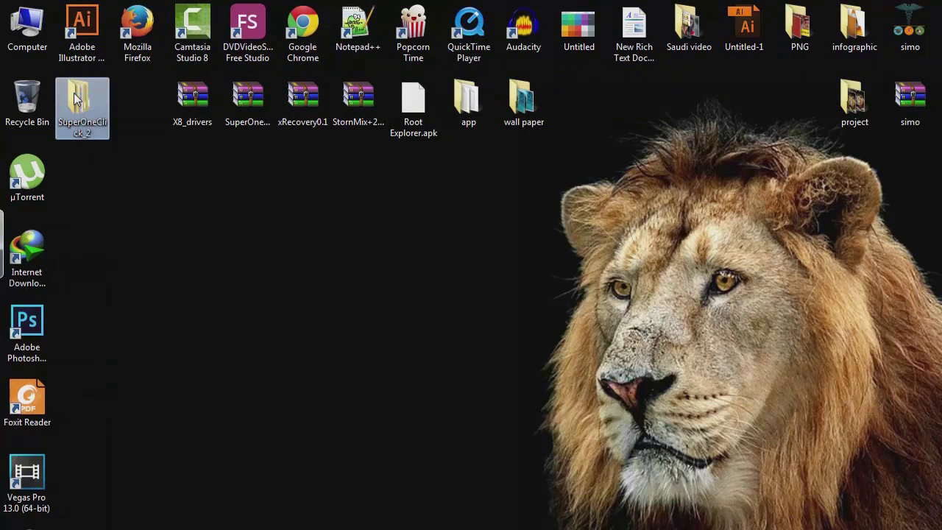
key(shift+Delete)
key(Return)
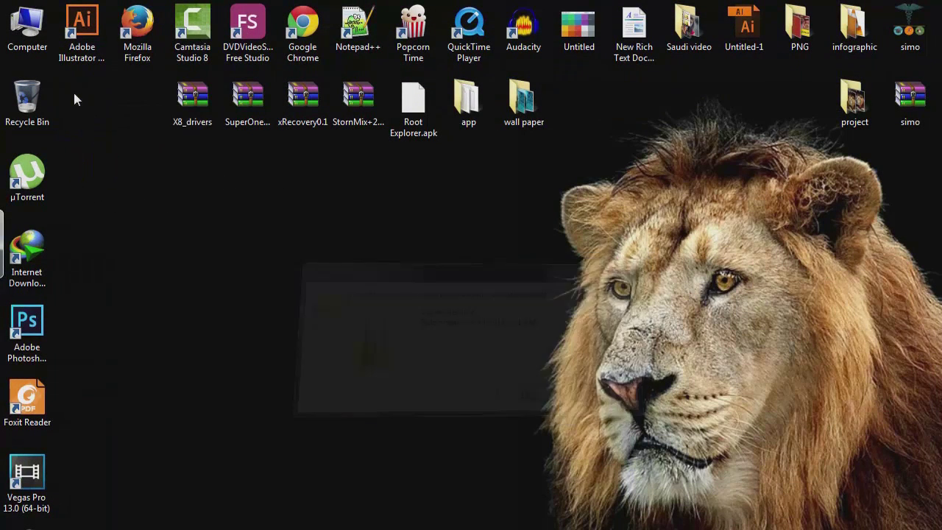
Move the xRecovery0.1 archive and Root Explorer.apk side by side to an empty area of the desktop
click(309, 103)
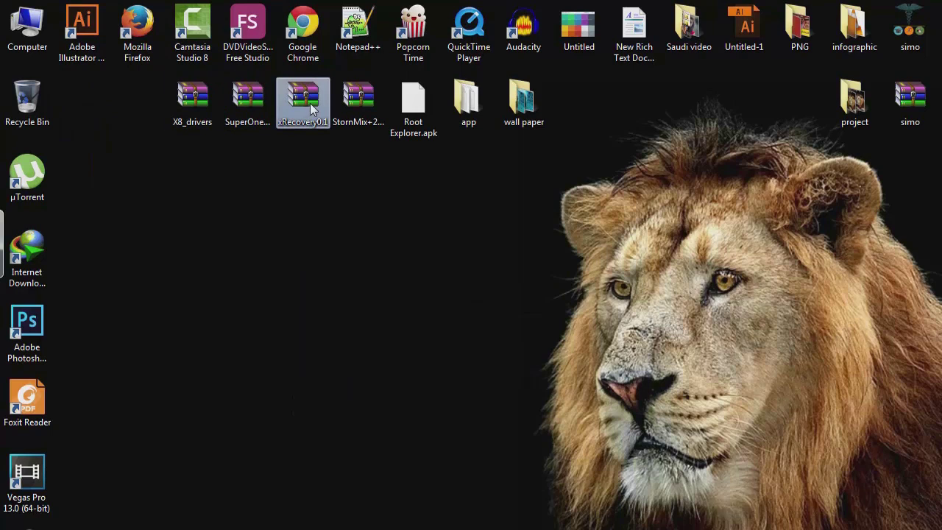
drag(318, 106, 151, 179)
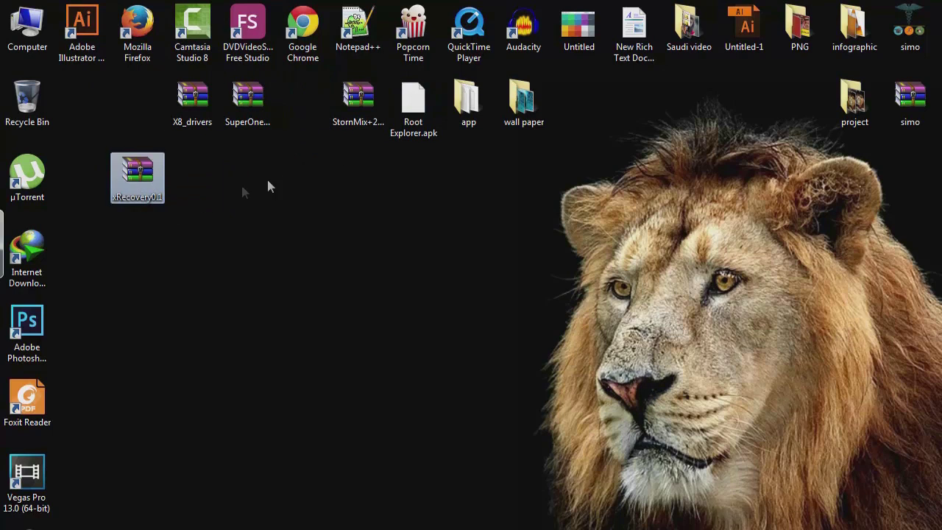
drag(403, 122, 185, 192)
Extract the xRecovery0.1 archive into its own xRecovery0.1 folder on the desktop and select that folder
click(148, 184)
right_click(125, 181)
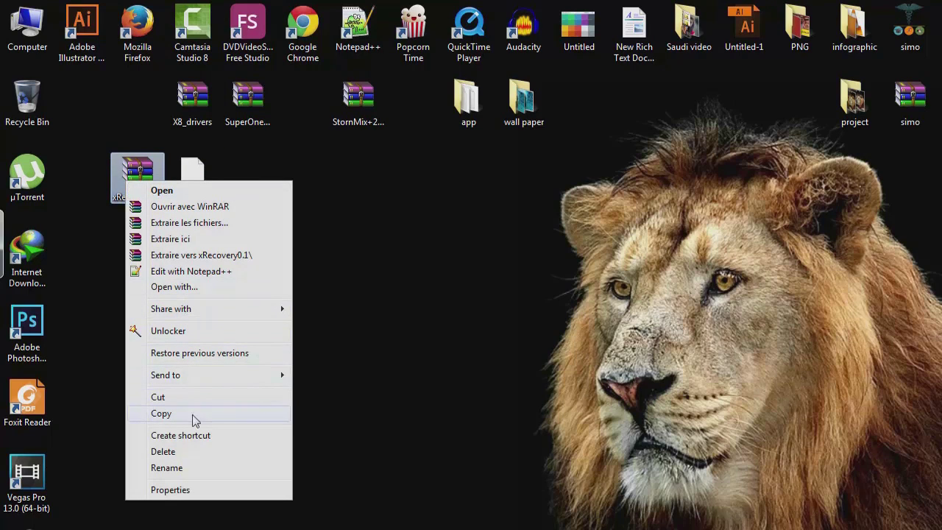
click(179, 258)
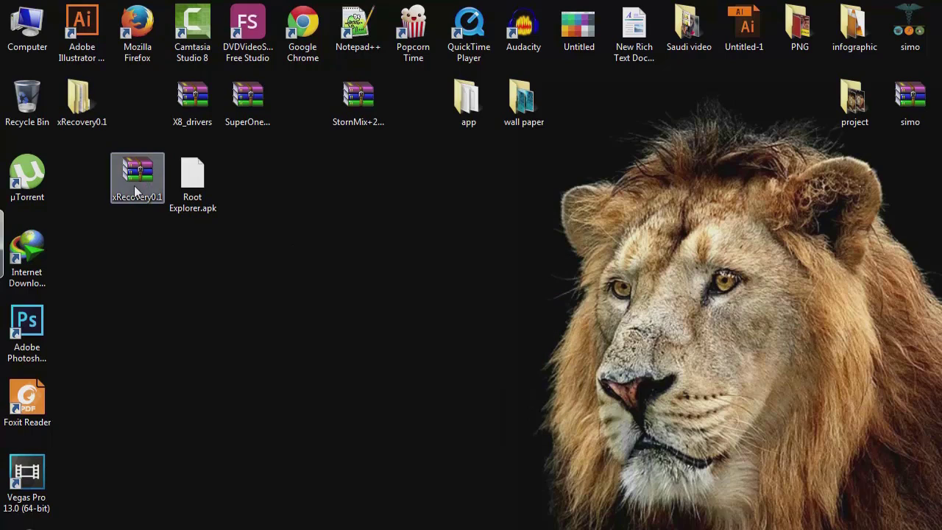
click(81, 103)
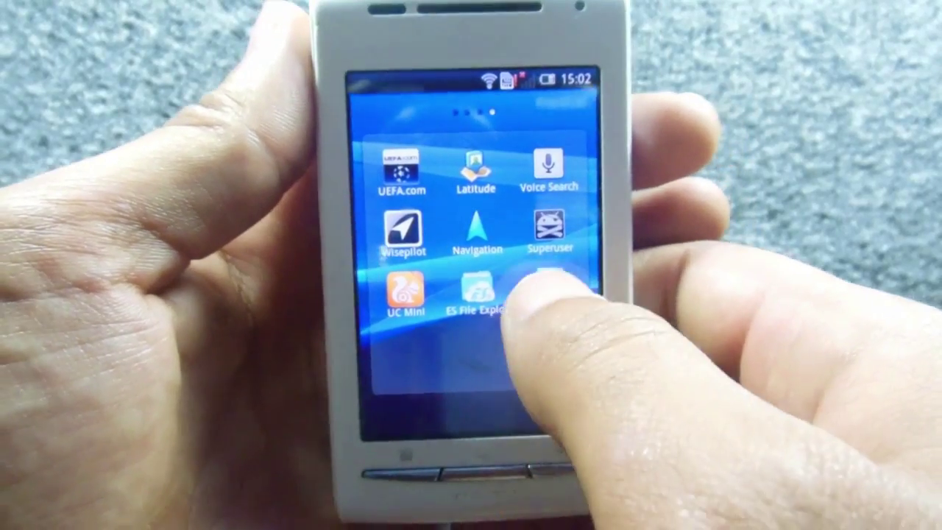
Switch to Root Explorer on the phone, allow its superuser request, and open the /sdcard/xRecovery0.1 folder
click(552, 283)
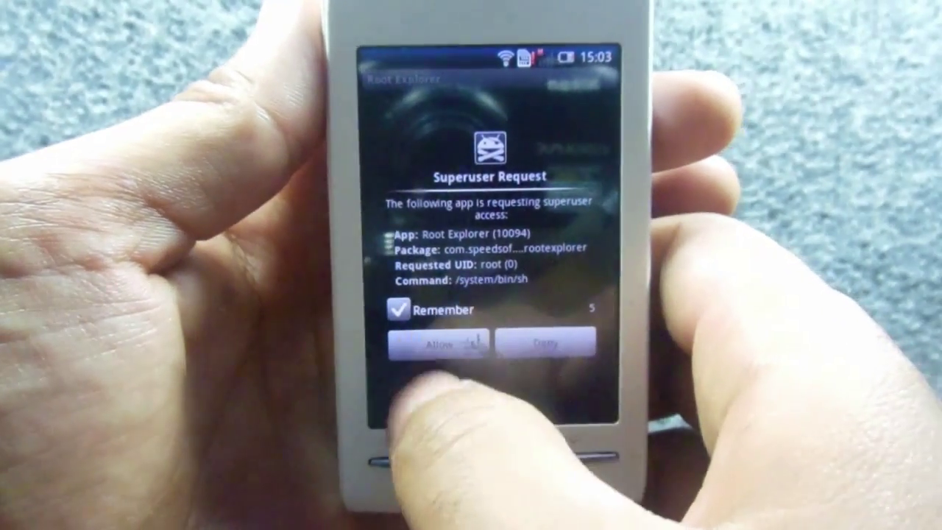
click(444, 343)
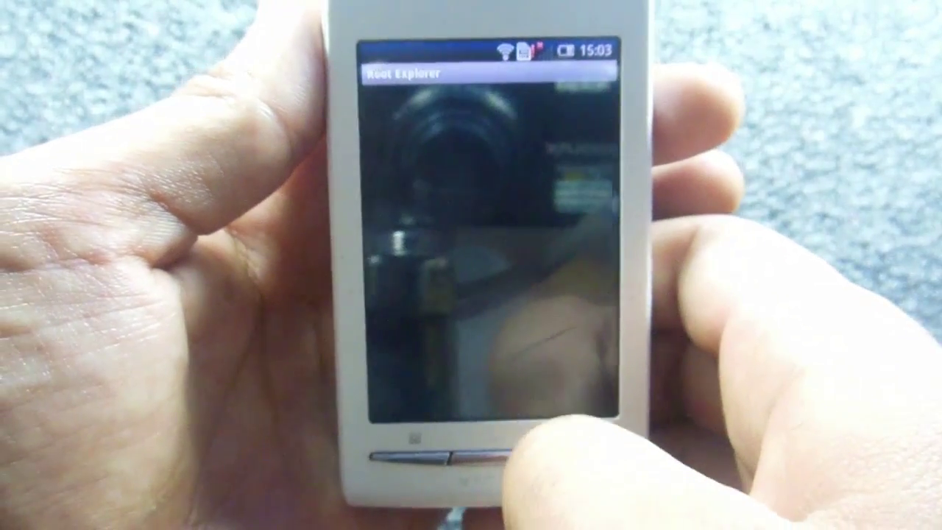
scroll(452, 305, down, 3)
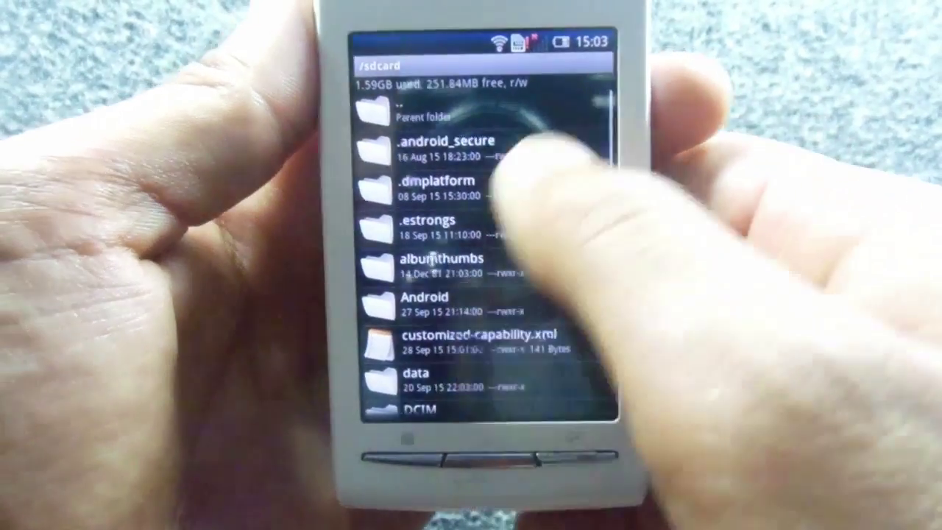
scroll(471, 280, down, 2)
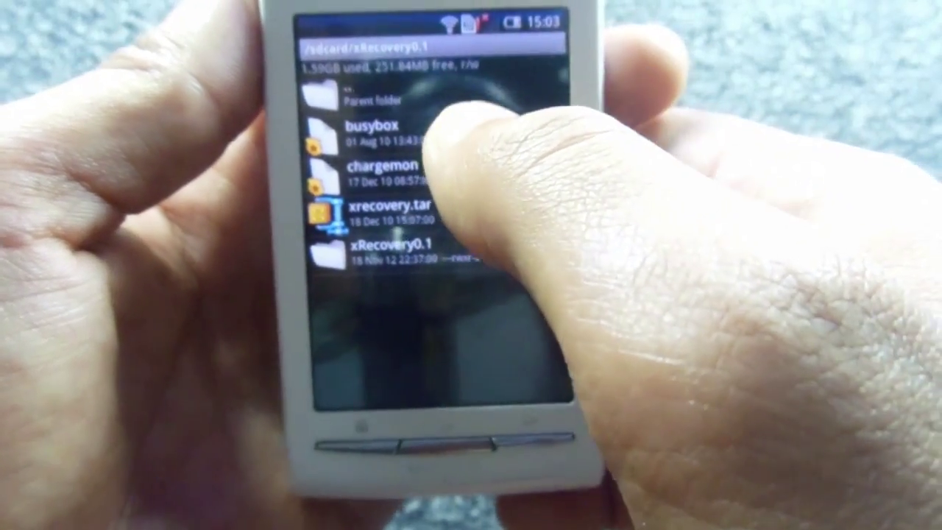
Copy the busybox file from /sdcard/xRecovery0.1 and open /system/bin as its destination
click(427, 132)
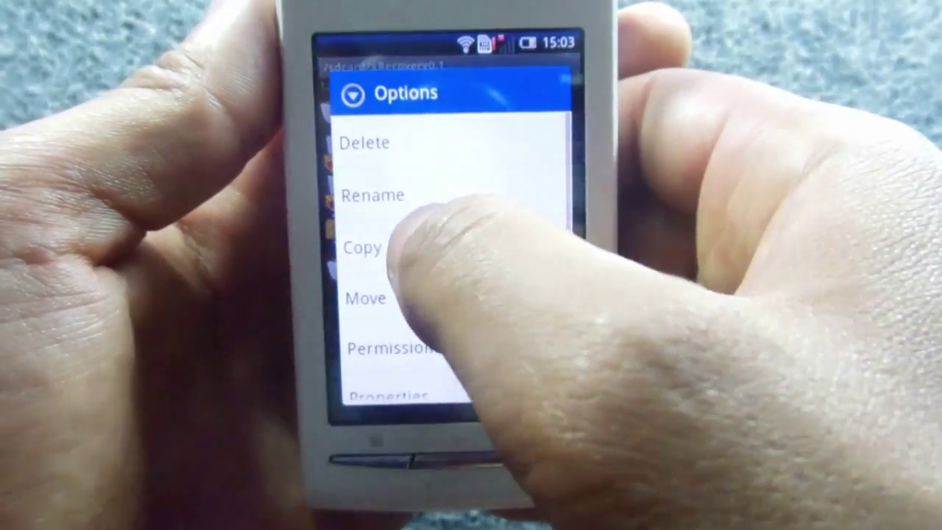
click(368, 248)
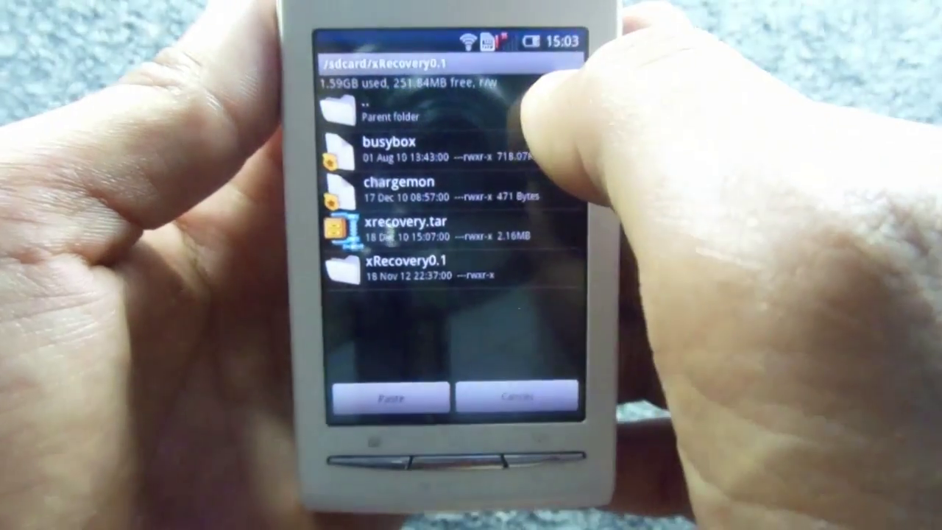
click(397, 110)
click(397, 114)
scroll(456, 242, down, 10)
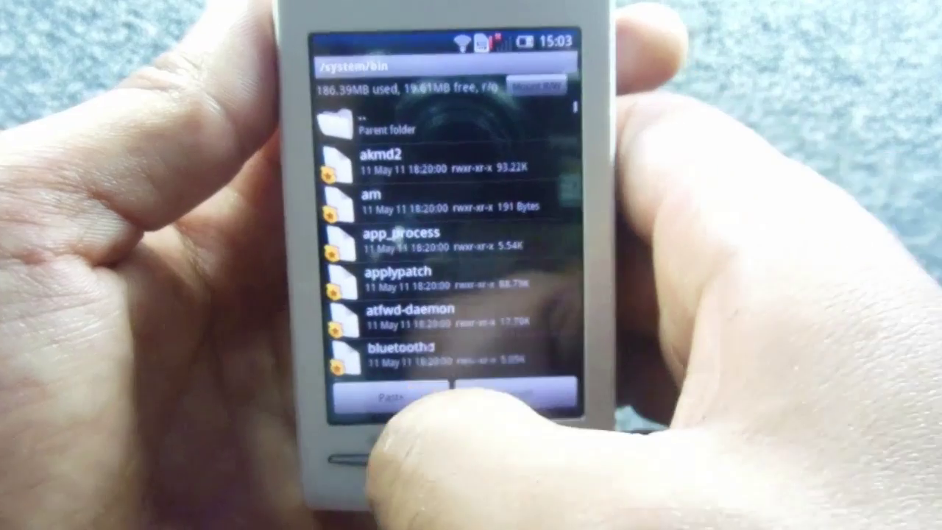
Mount /system/bin as read-write and paste the copied busybox file there
click(397, 398)
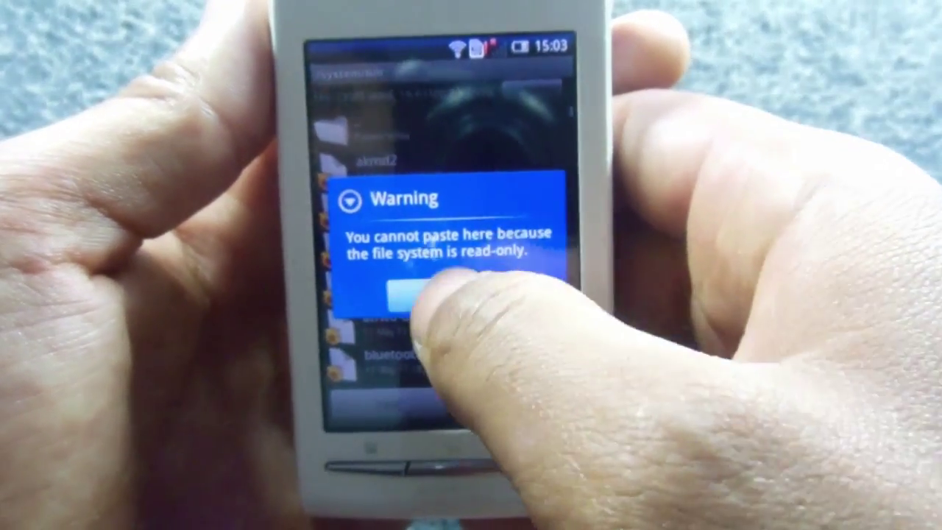
click(412, 295)
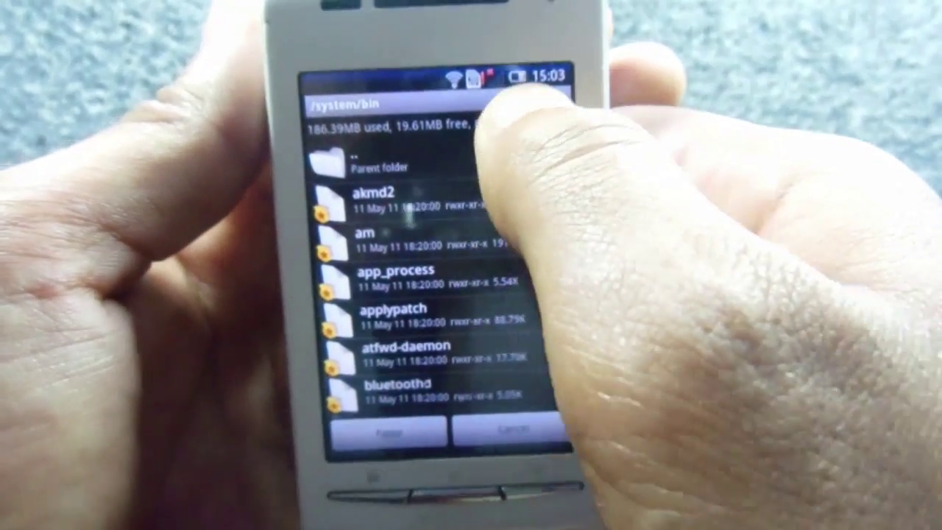
click(524, 121)
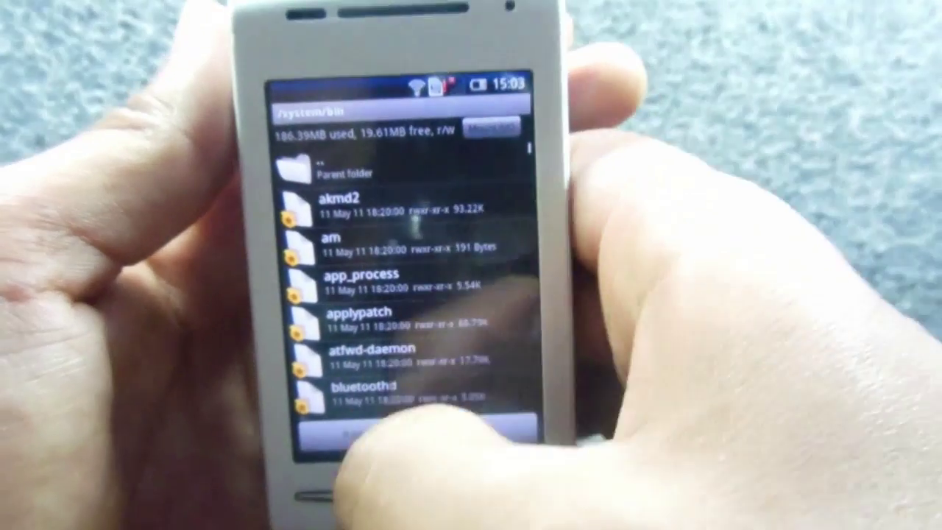
click(387, 430)
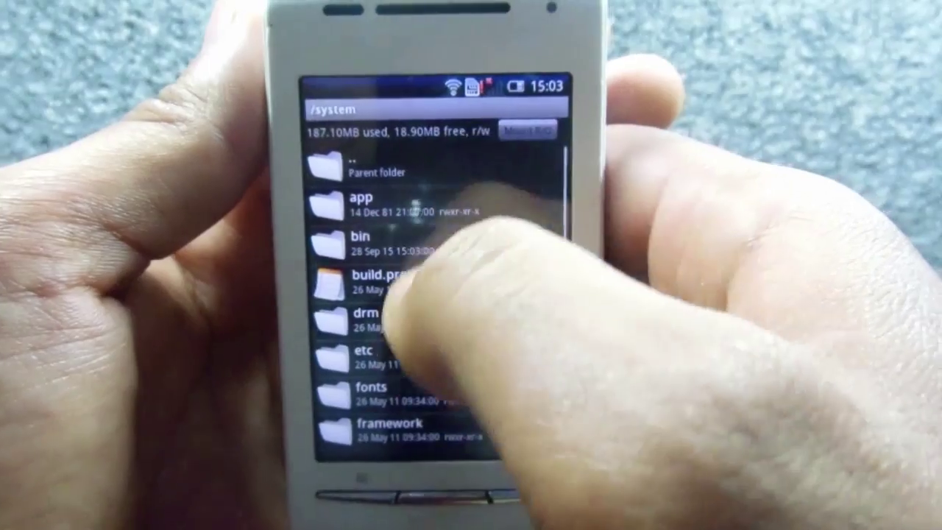
Return from /system to the /sdcard/xRecovery0.1 folder and copy another xRecovery file from it
click(375, 171)
drag(420, 358, 423, 143)
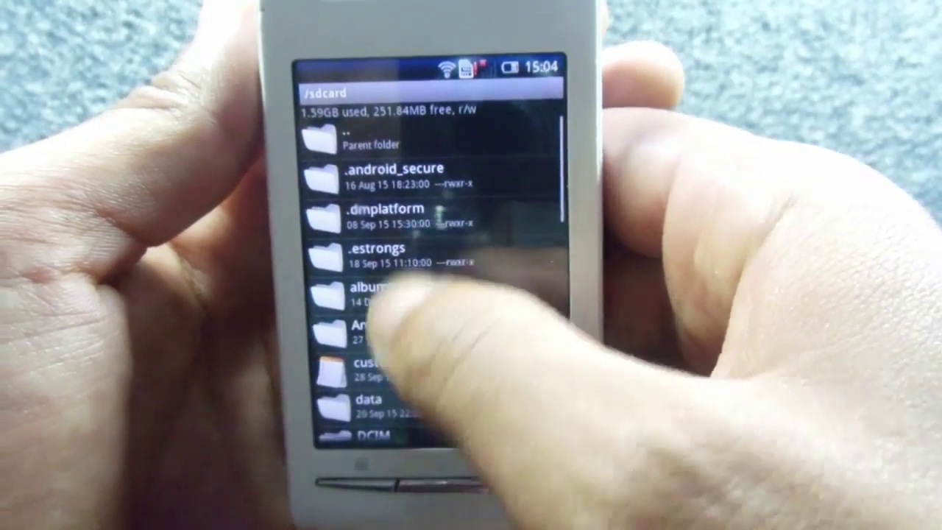
drag(388, 309, 390, 147)
click(383, 423)
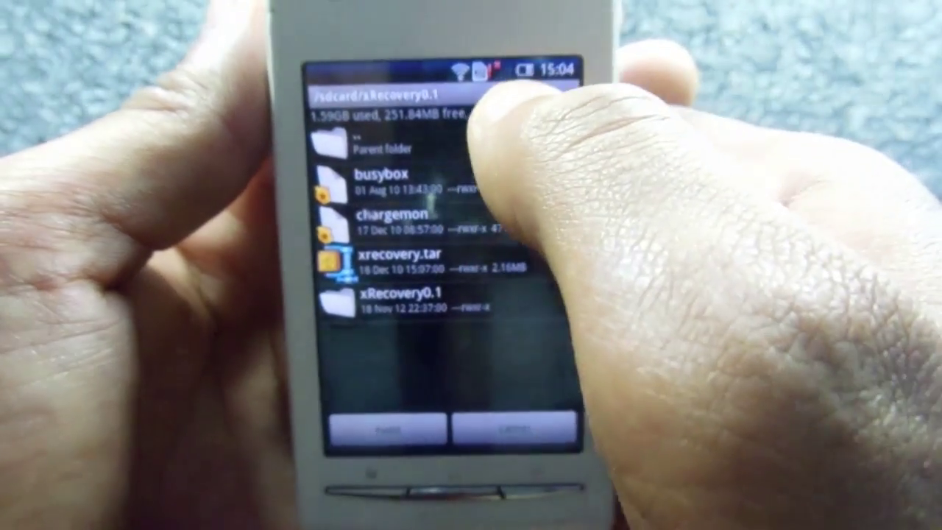
Go up to the root folder and open /system and its bin folder as the copied file's destination
click(442, 140)
click(442, 144)
scroll(427, 280, down, 10)
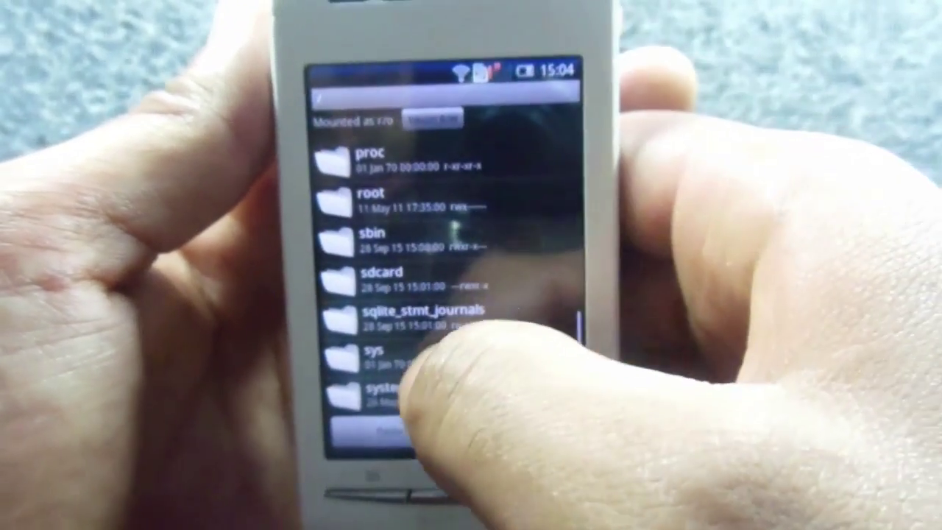
click(397, 401)
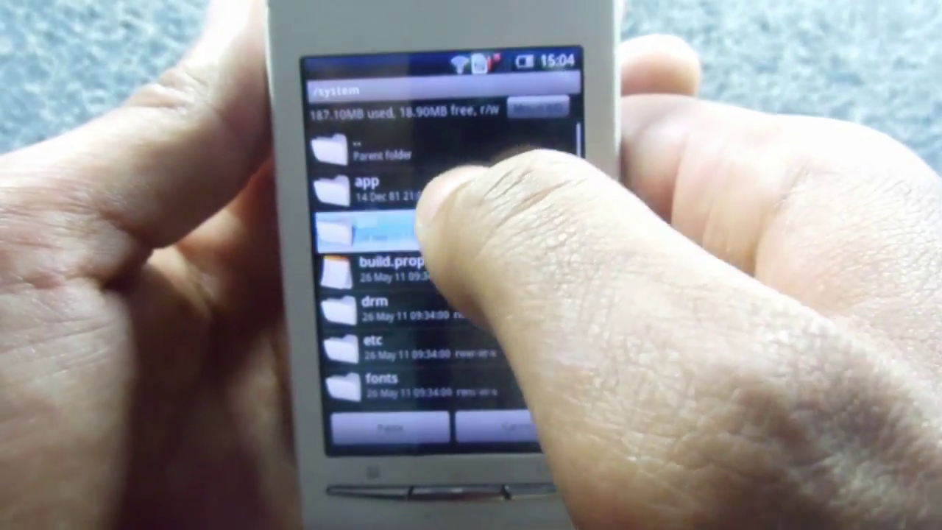